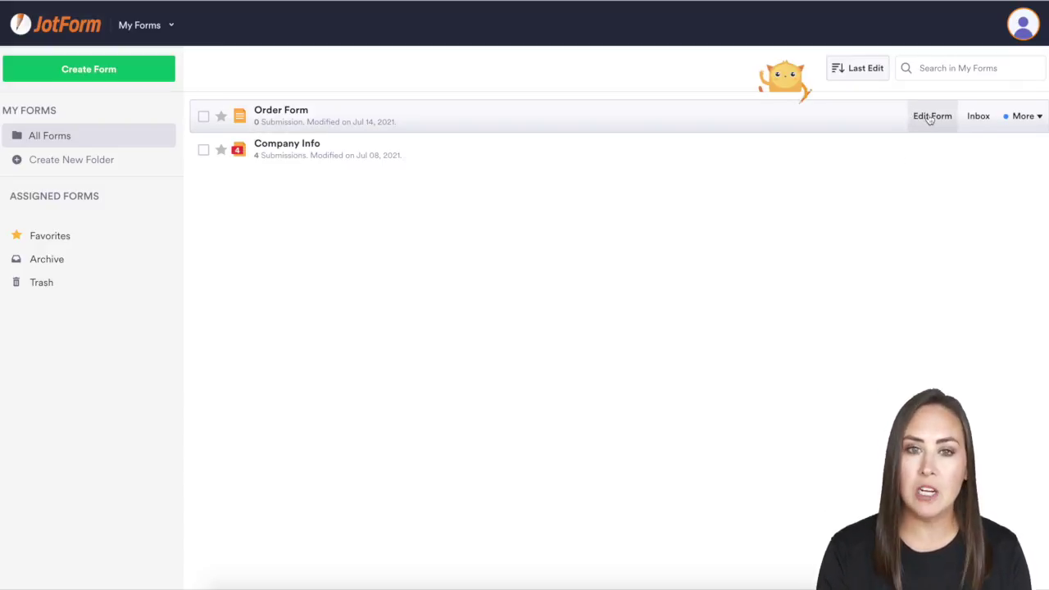
Step: Open the Order Form for editing and add a Stripe Checkout payment element to it
left_click(931, 117)
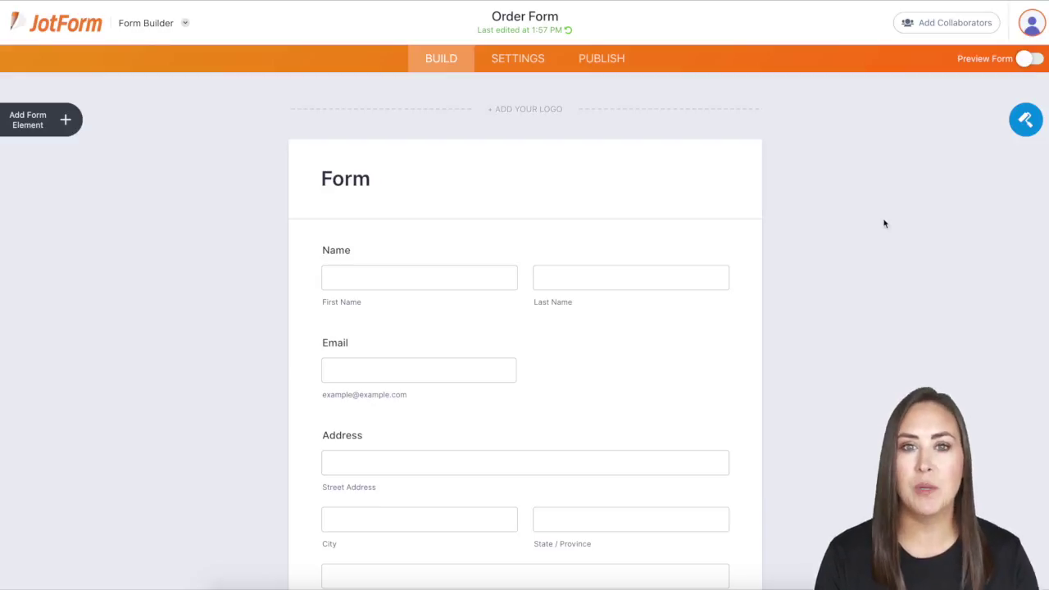
left_click(54, 125)
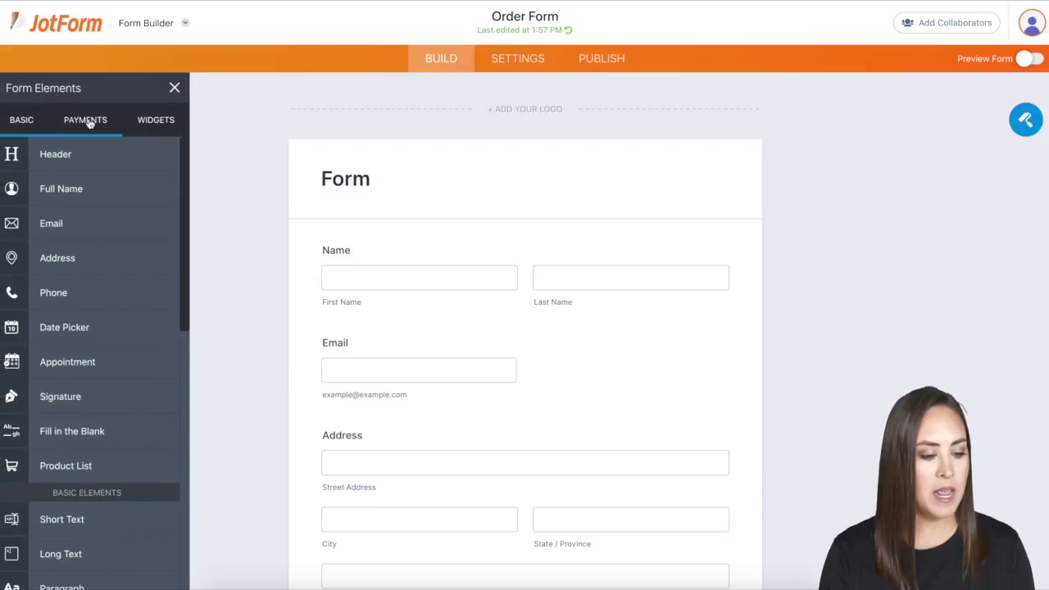
left_click(89, 121)
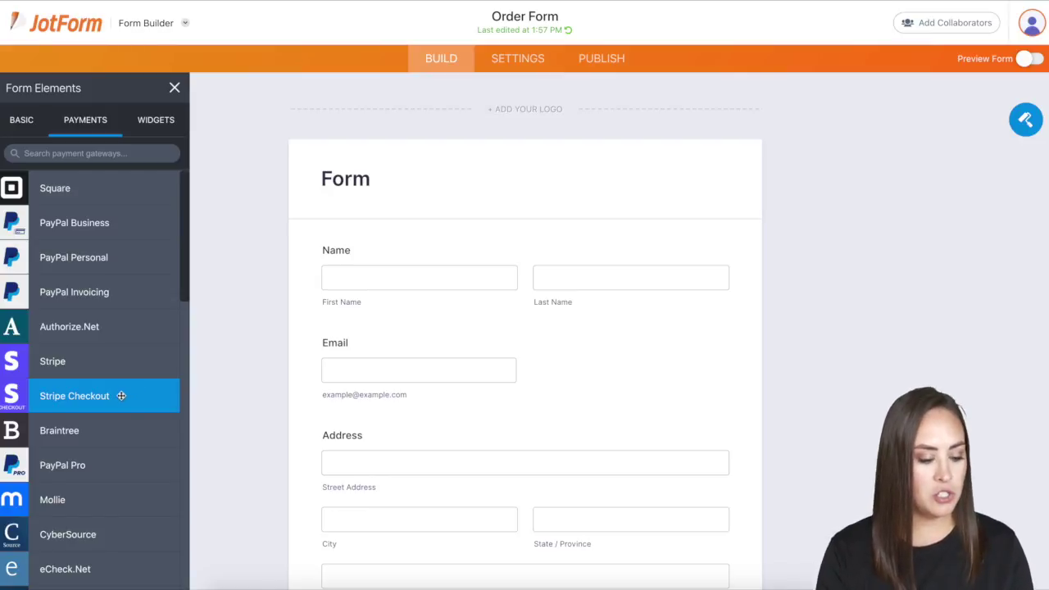
left_click(121, 396)
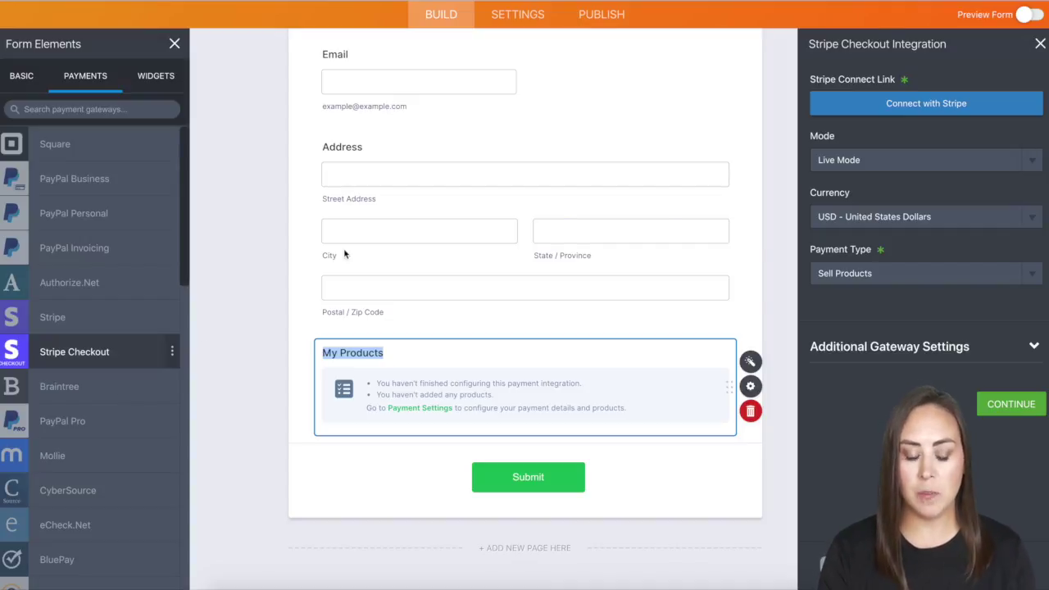
Step: Connect the existing Stripe account to the payment element and continue with Sell Products as the payment type
left_click(938, 104)
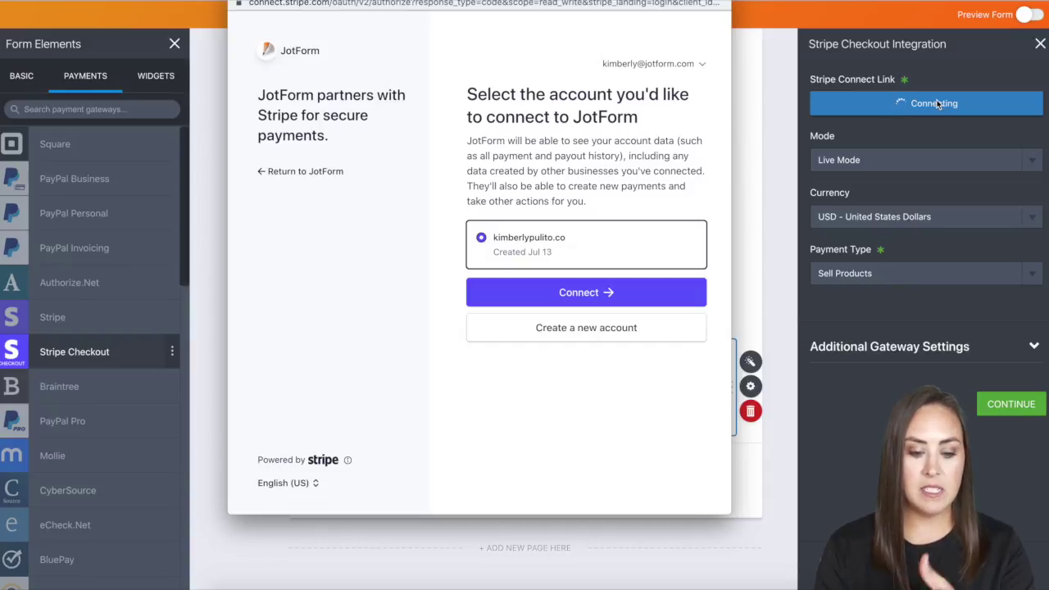
left_click(608, 295)
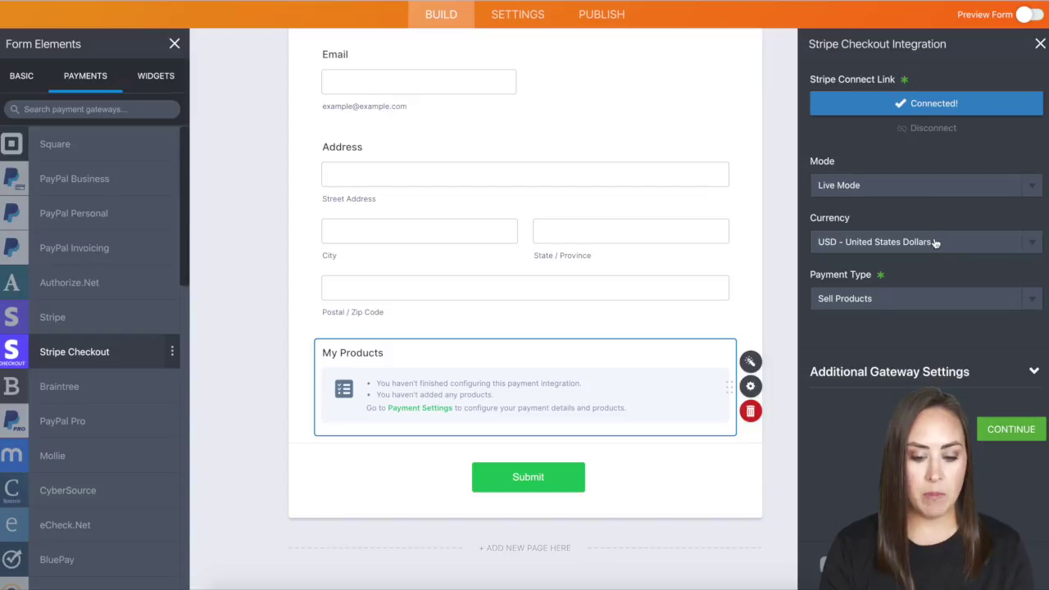
left_click(932, 298)
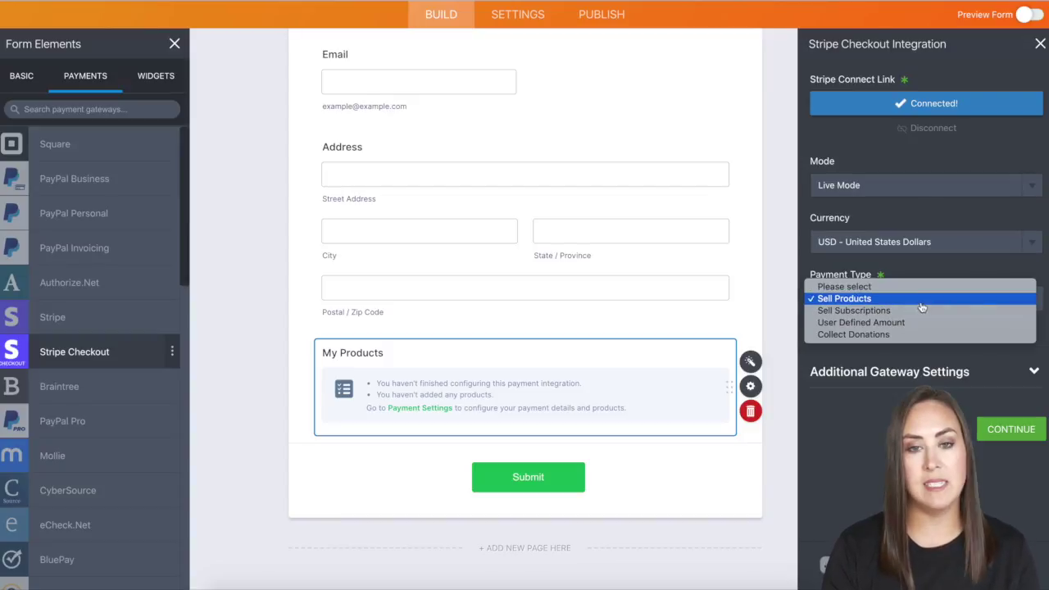
left_click(922, 302)
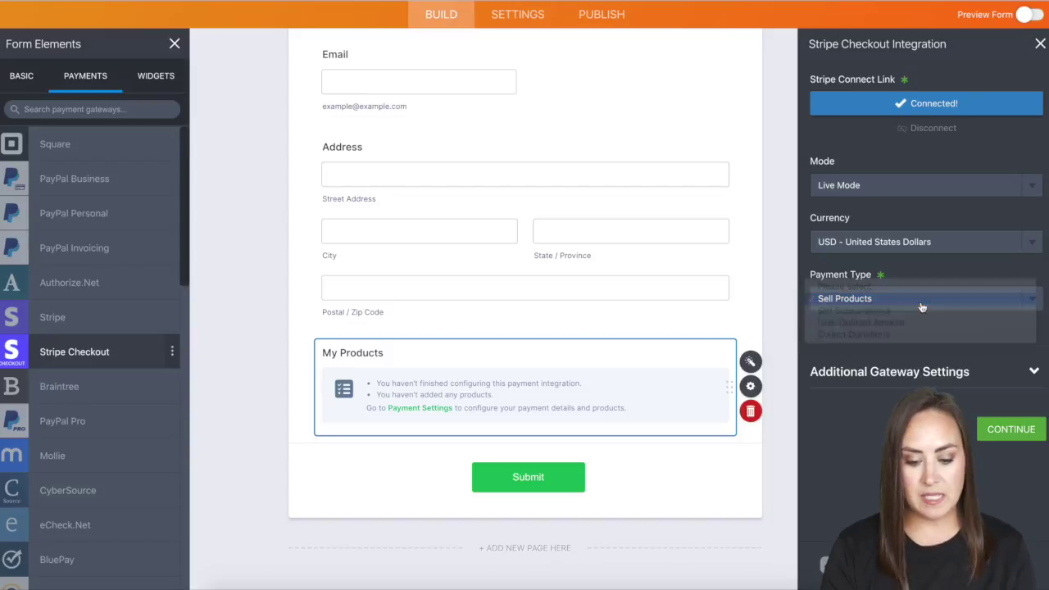
left_click(1007, 429)
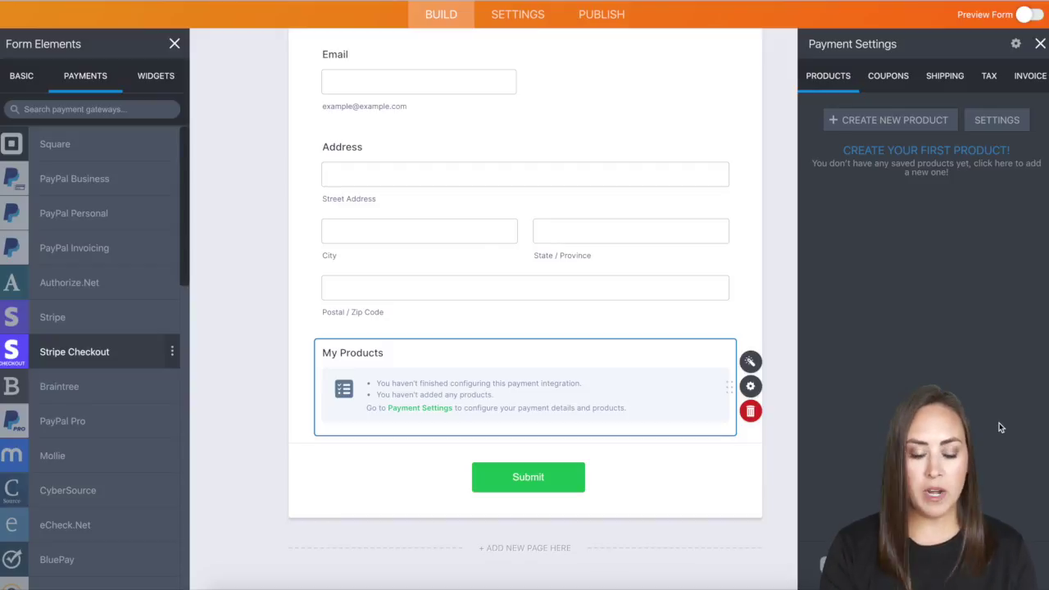
Step: Create a product named Shirt priced at 1.00 USD, with the description "The best shirt ever" and a white T-shirt image
left_click(900, 121)
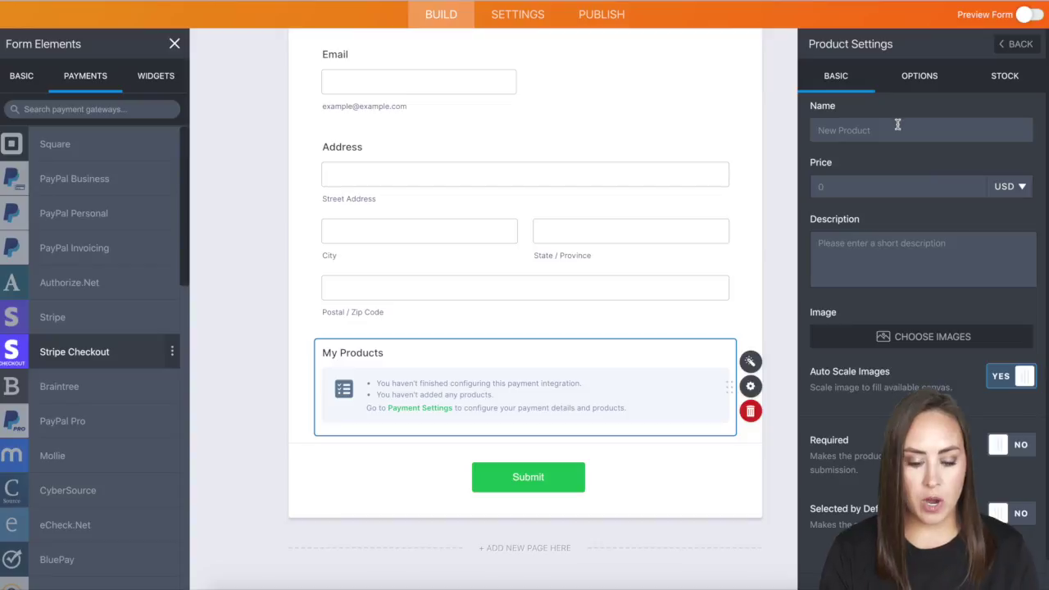
left_click(895, 123)
type("Shi")
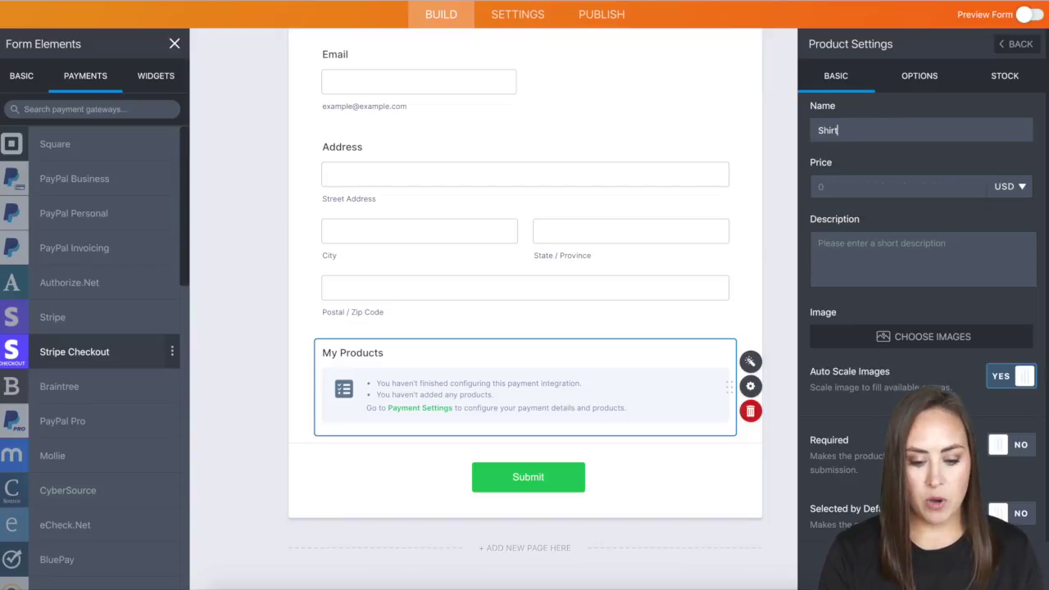
type("rt")
left_click(873, 189)
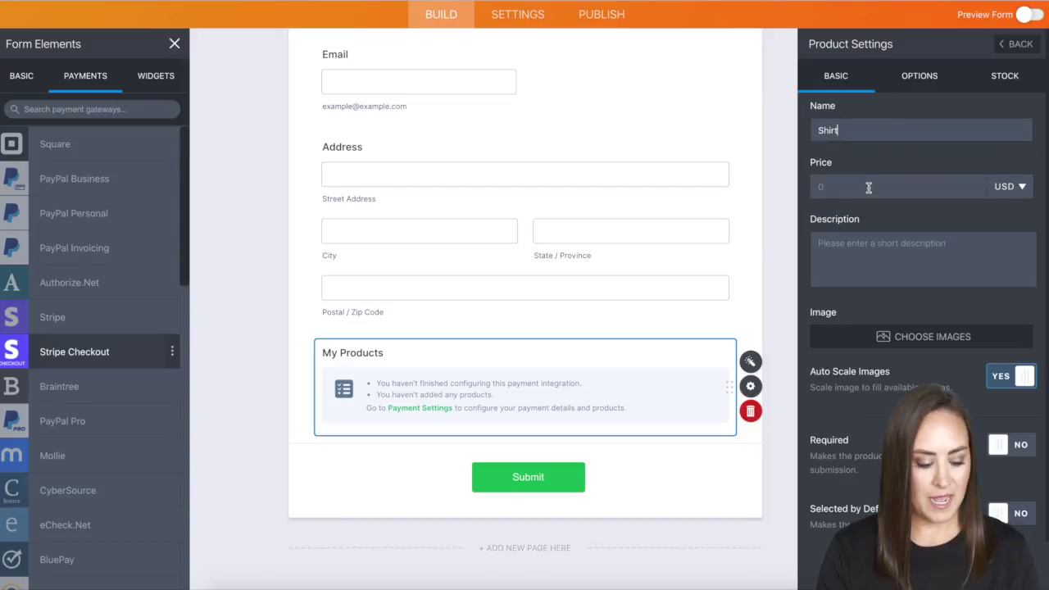
type("1.00")
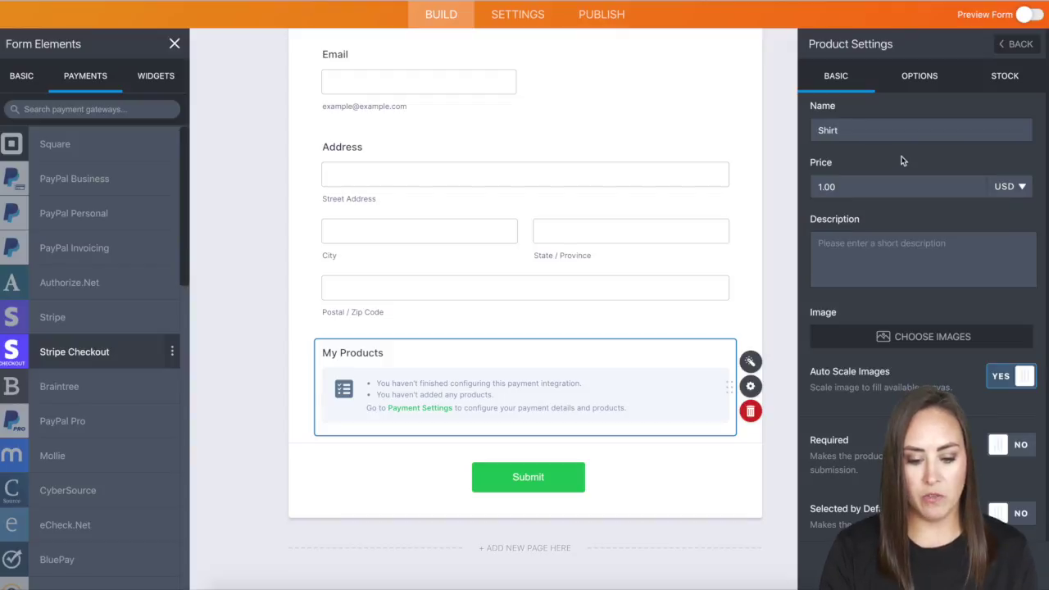
key("Tab")
type("T")
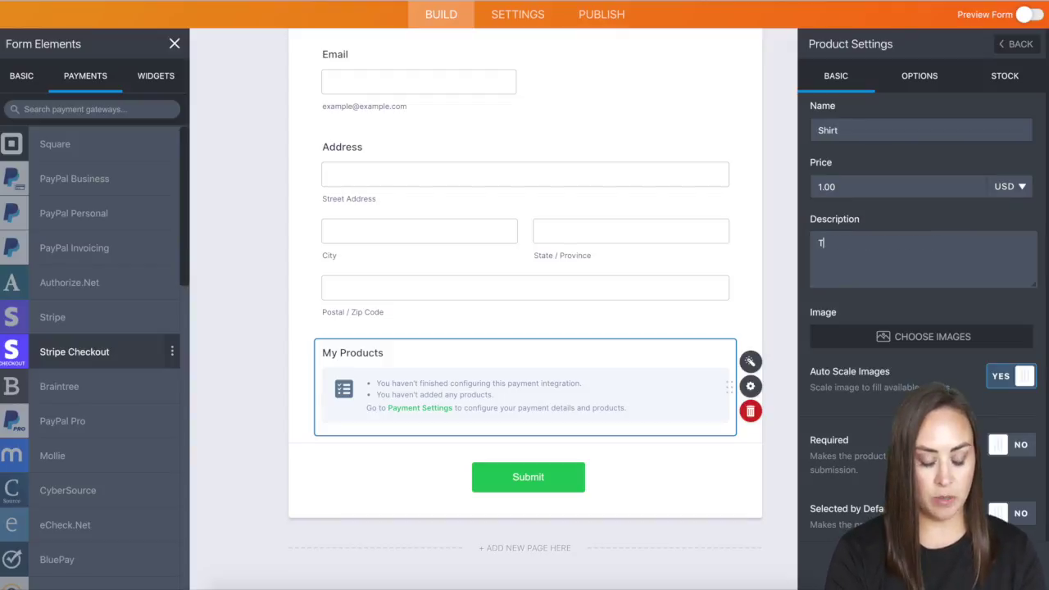
type("he best shirt ever")
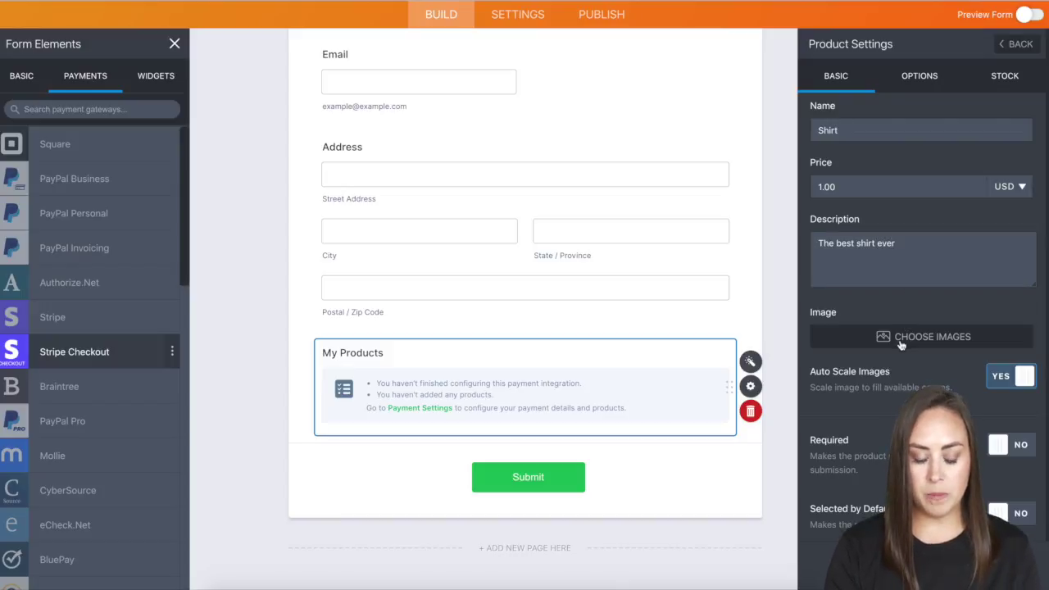
left_click(1008, 331)
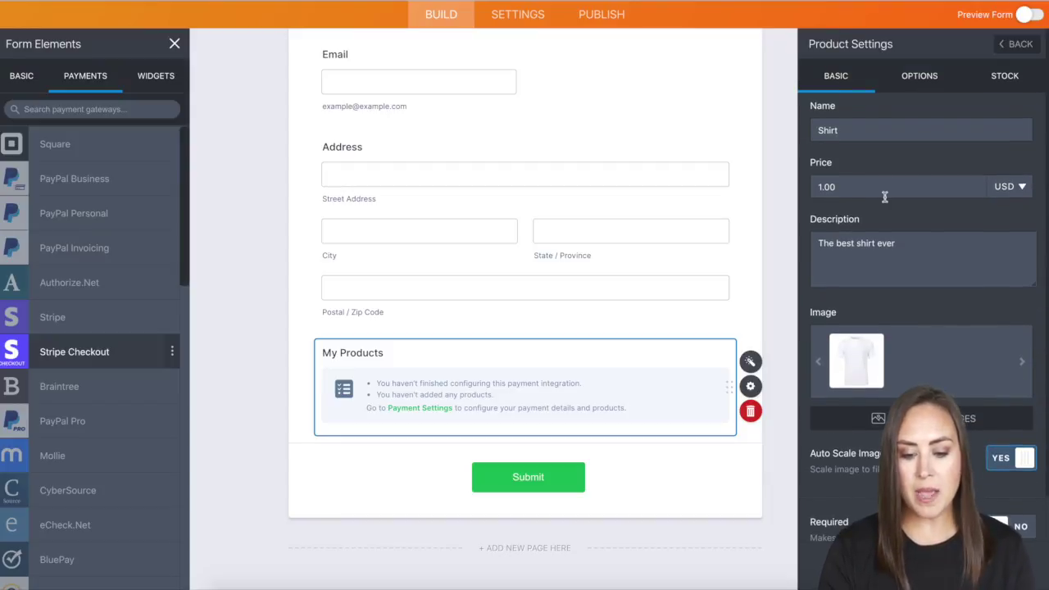
Step: Add a quantity selector shown as a dropdown to the Shirt product and save it
left_click(925, 82)
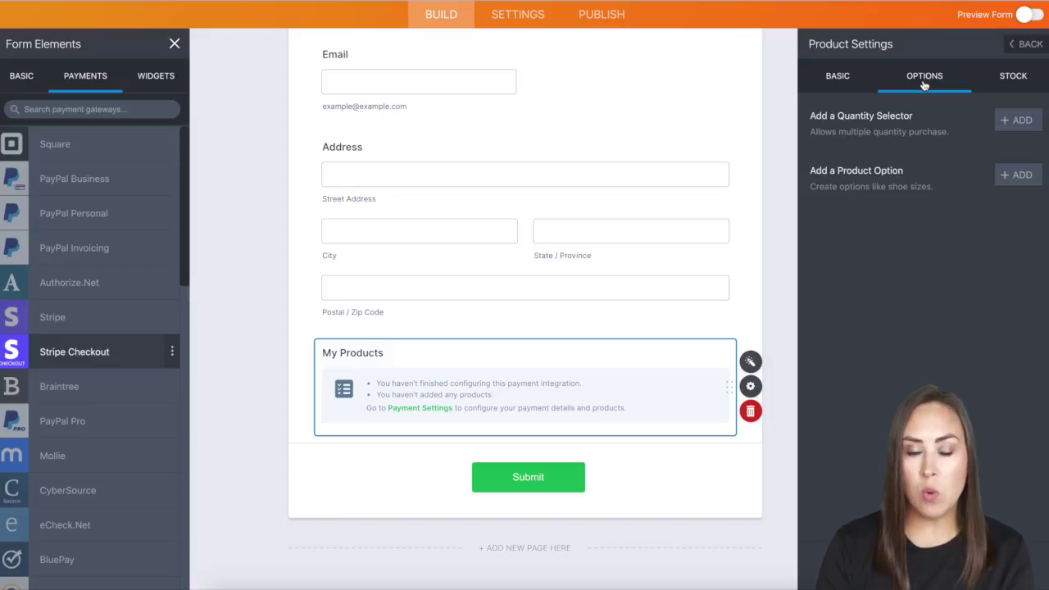
left_click(1016, 121)
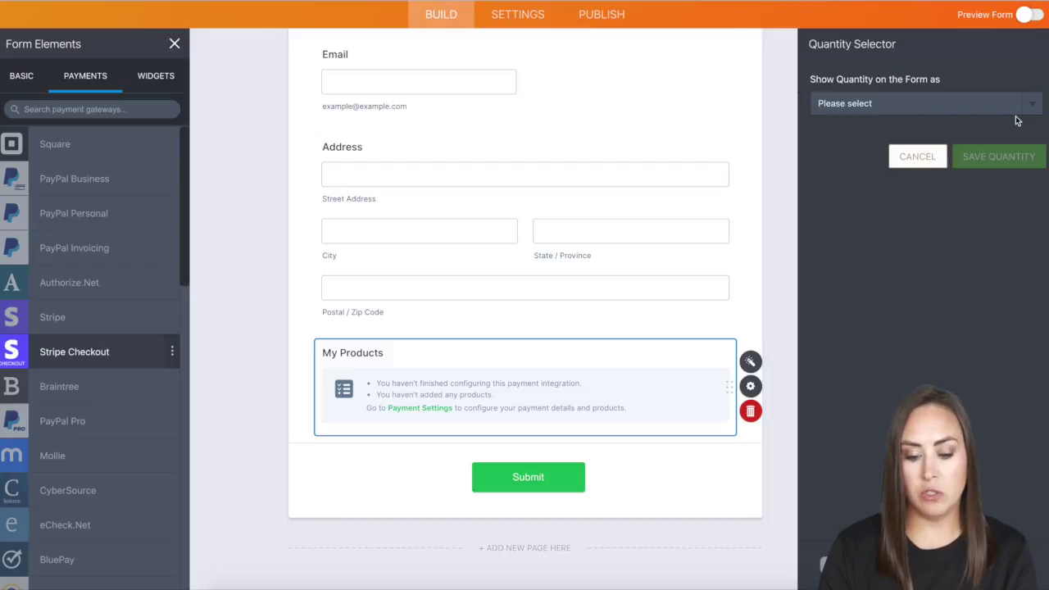
left_click(974, 110)
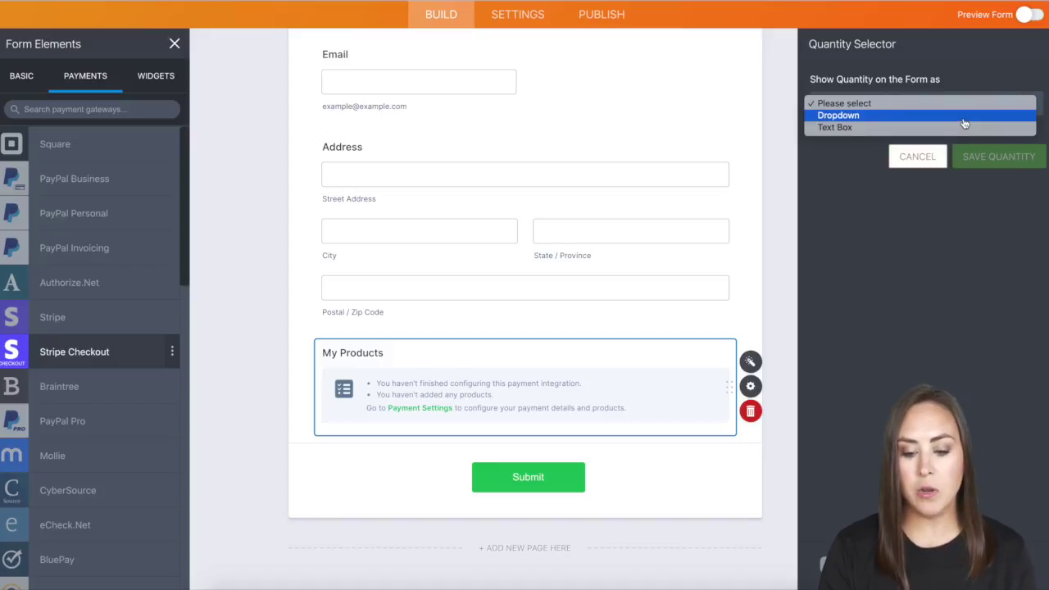
left_click(965, 120)
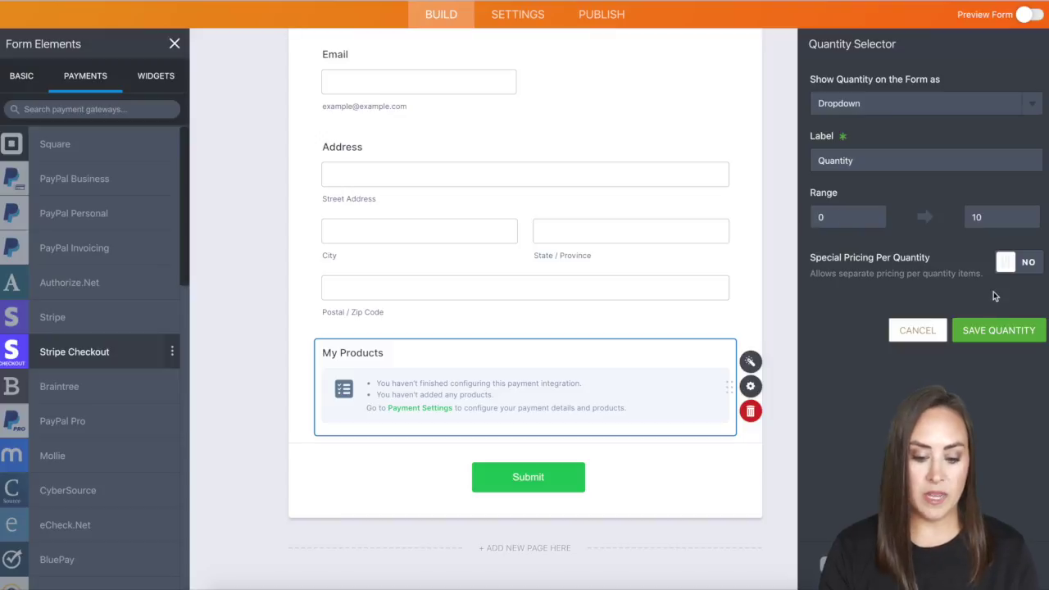
left_click(997, 332)
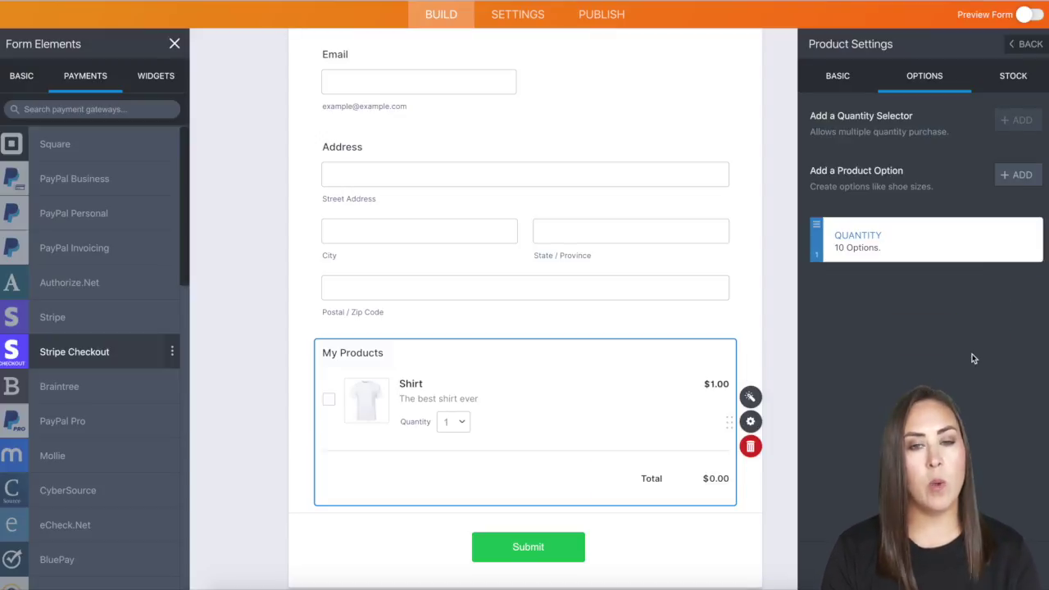
mouse_move(1021, 242)
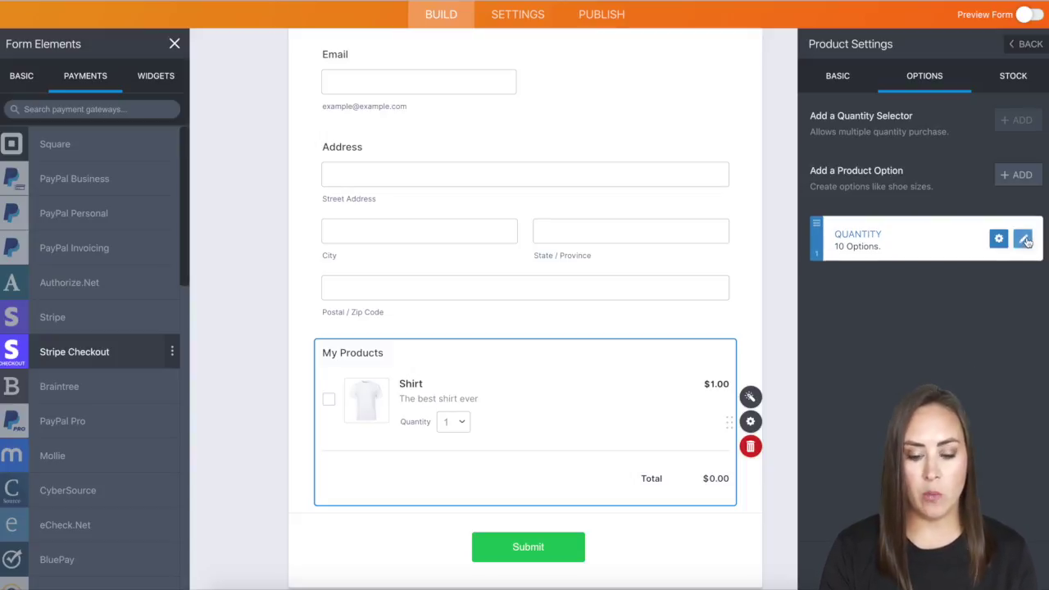
Step: Review the Shirt's stock control and the form's coupon, shipping, tax and invoice settings
left_click(1011, 78)
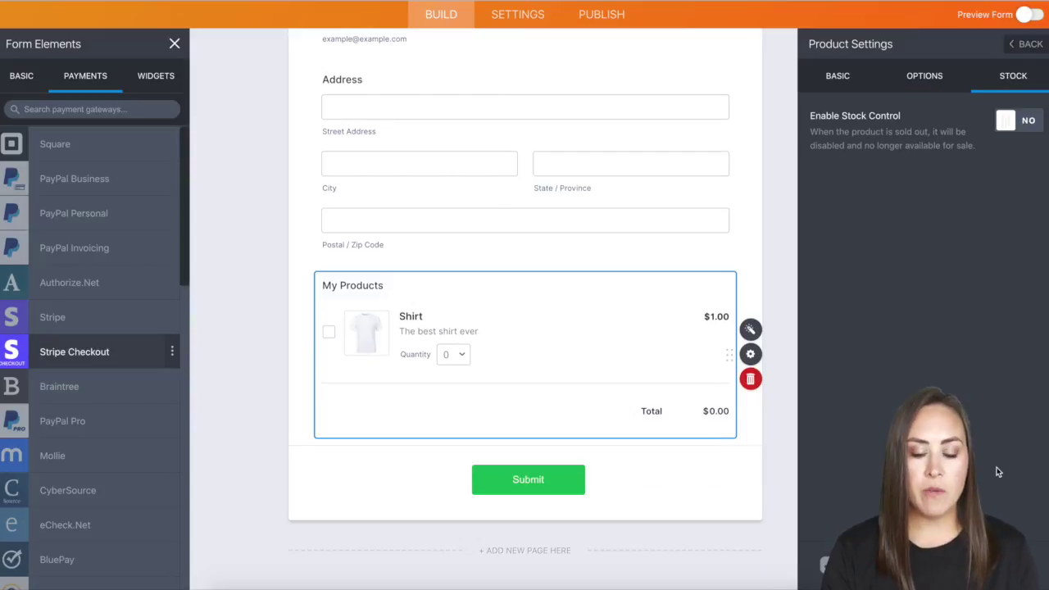
left_click(1025, 46)
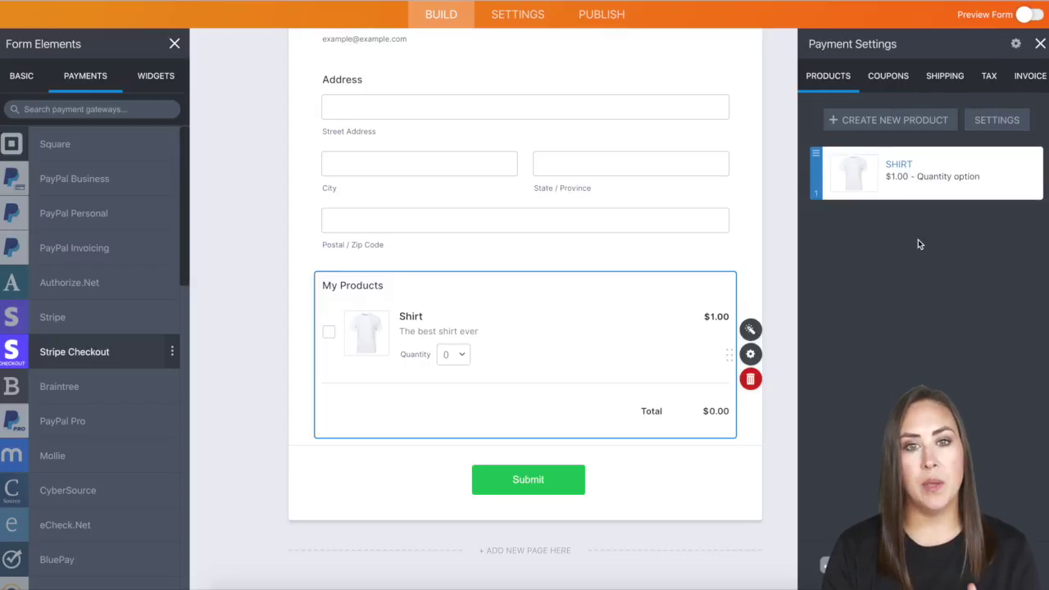
left_click(888, 82)
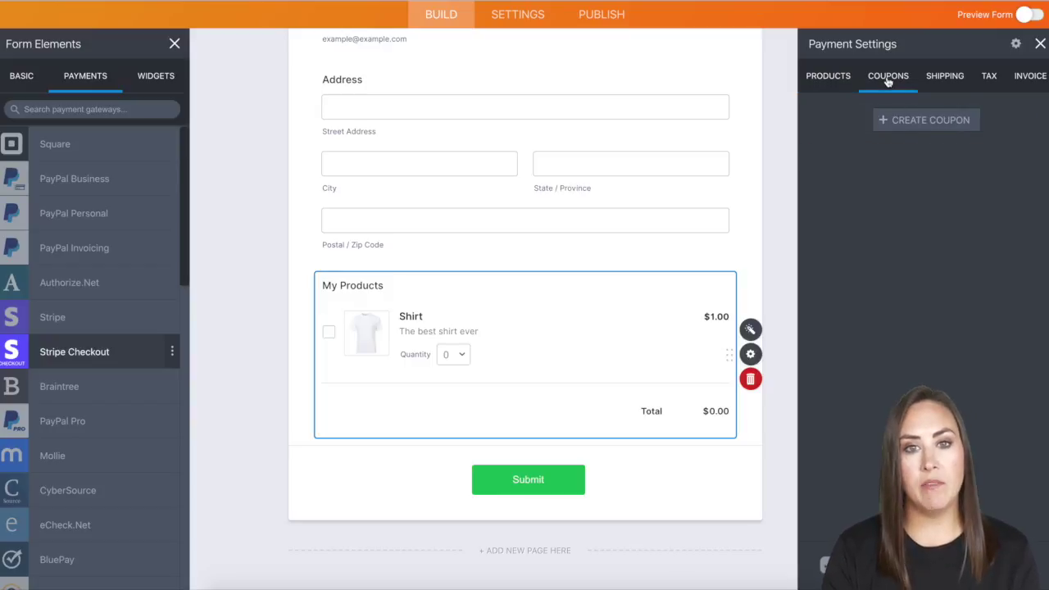
left_click(944, 87)
left_click(994, 87)
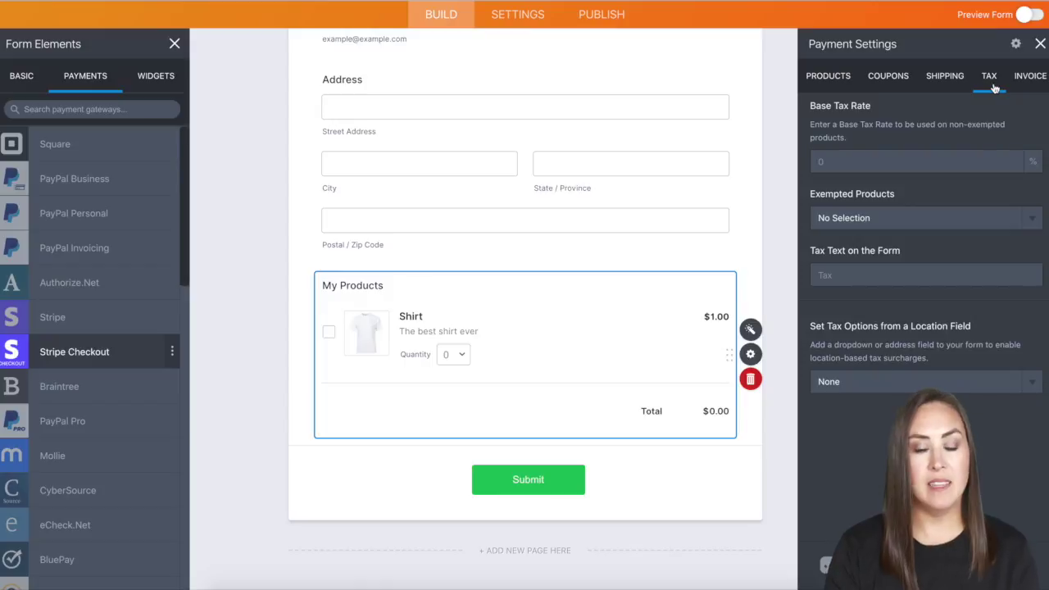
left_click(1037, 82)
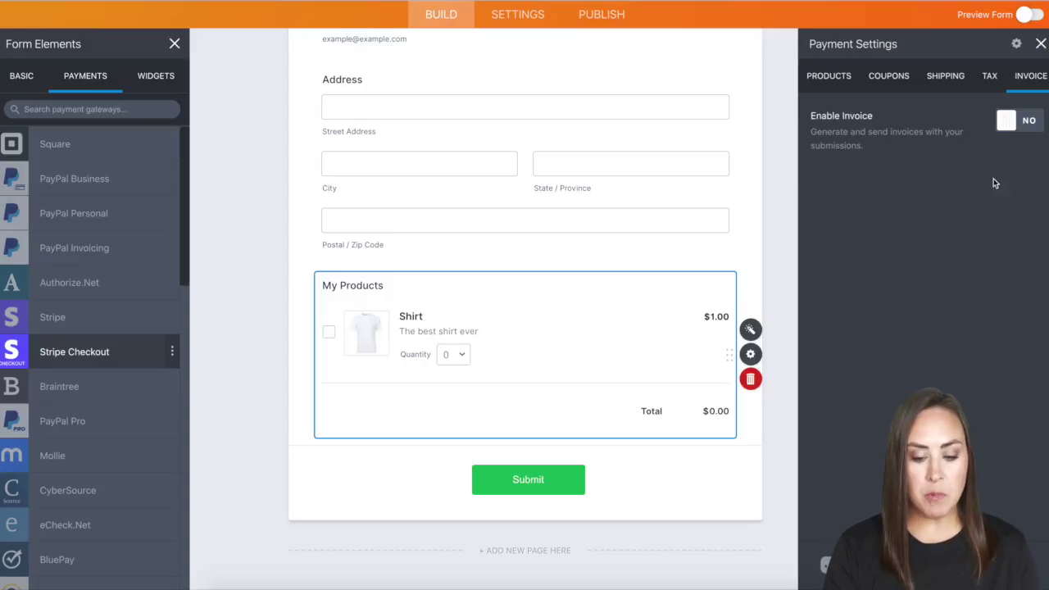
key("Escape")
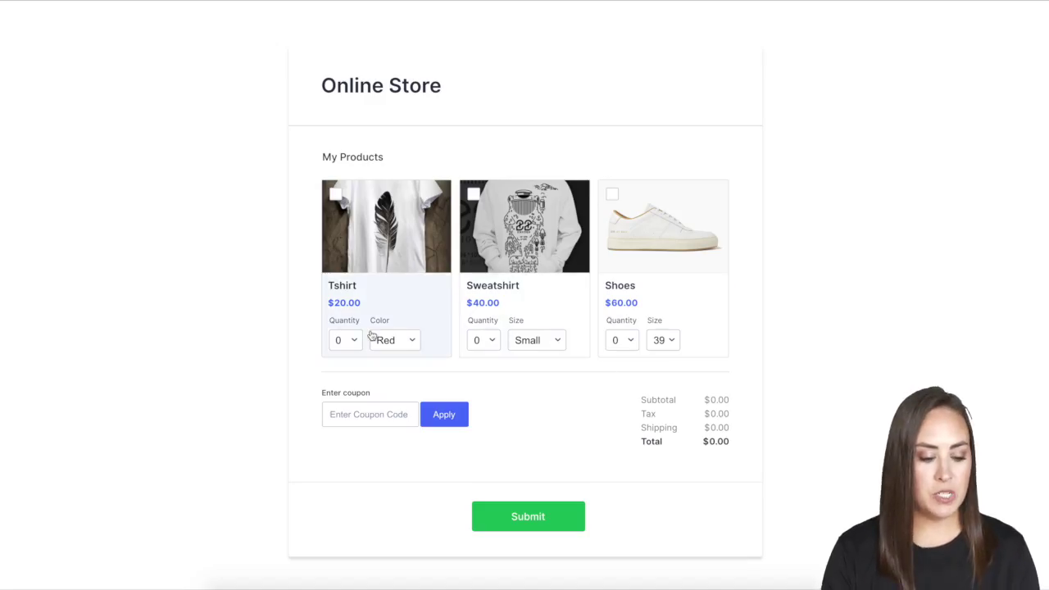
Step: Order one red Tshirt through the Online Store form and submit the card payment on the Stripe checkout page
left_click(343, 340)
left_click(349, 355)
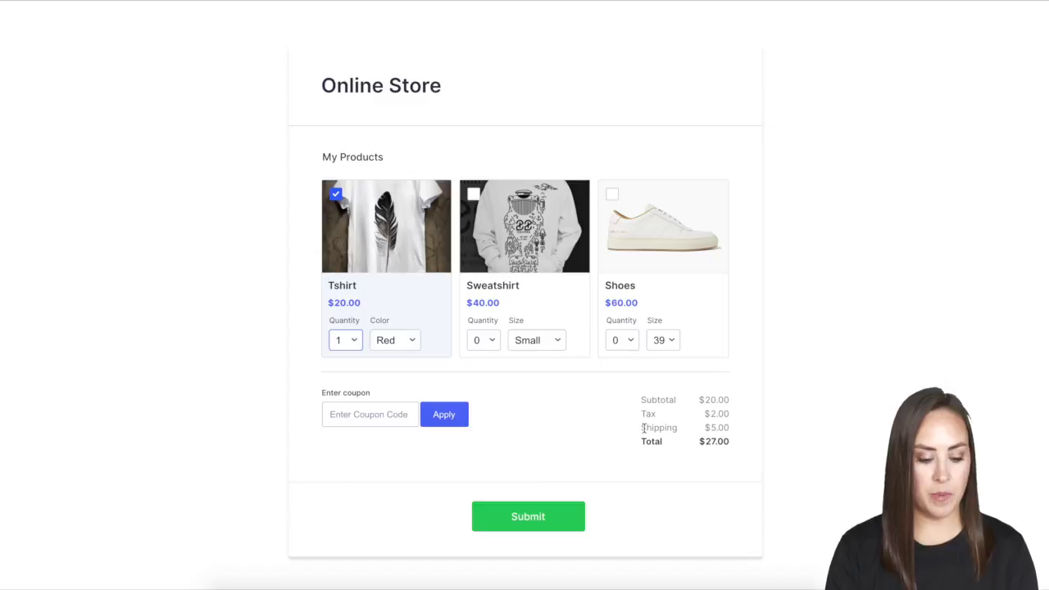
left_click(530, 517)
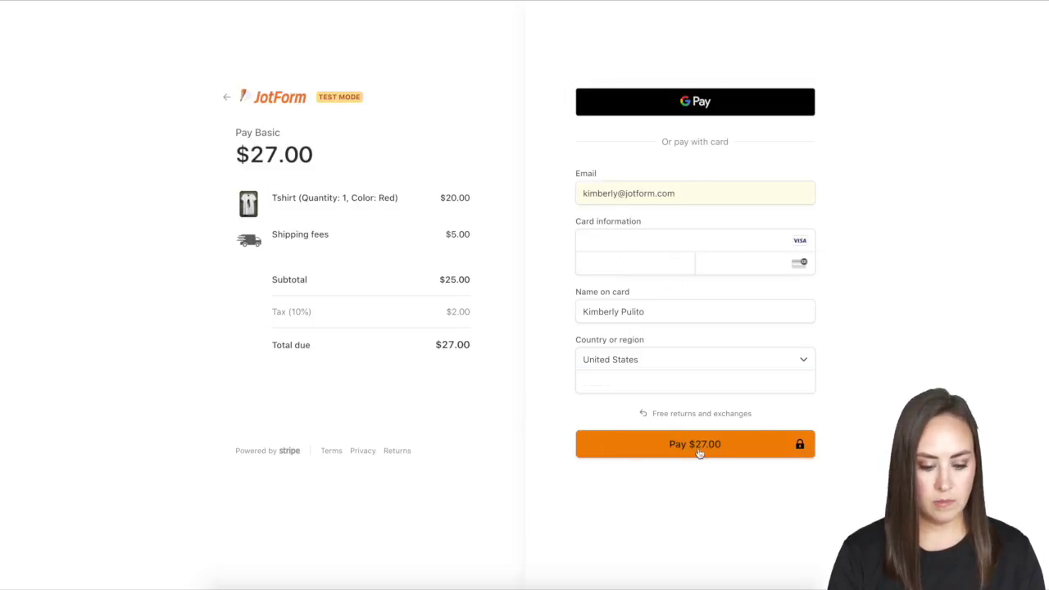
left_click(698, 445)
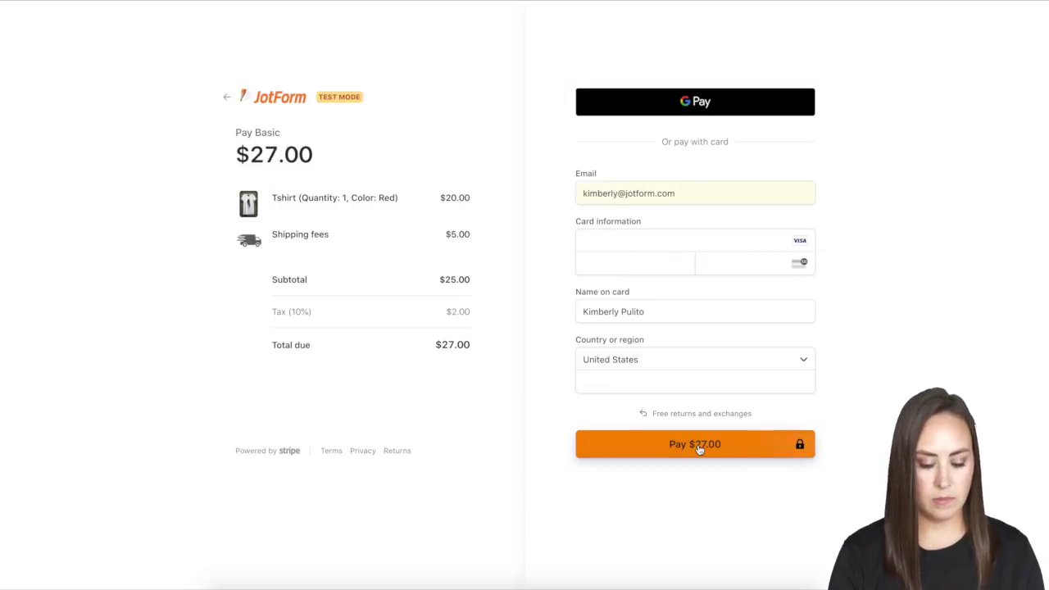